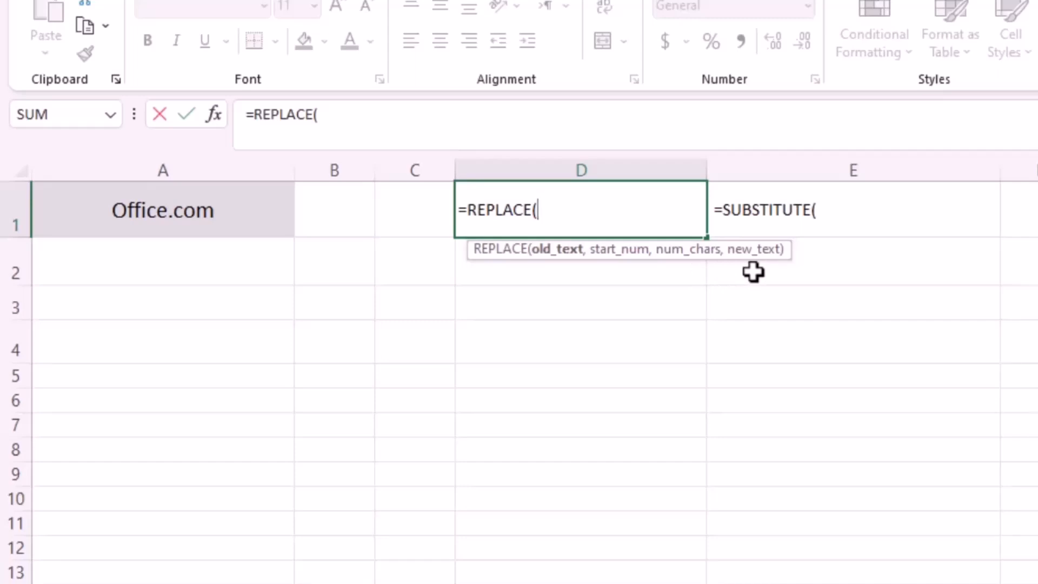
Step: Prefix D1 with an apostrophe so its =REPLACE( stays plain text
click(457, 213)
text(')
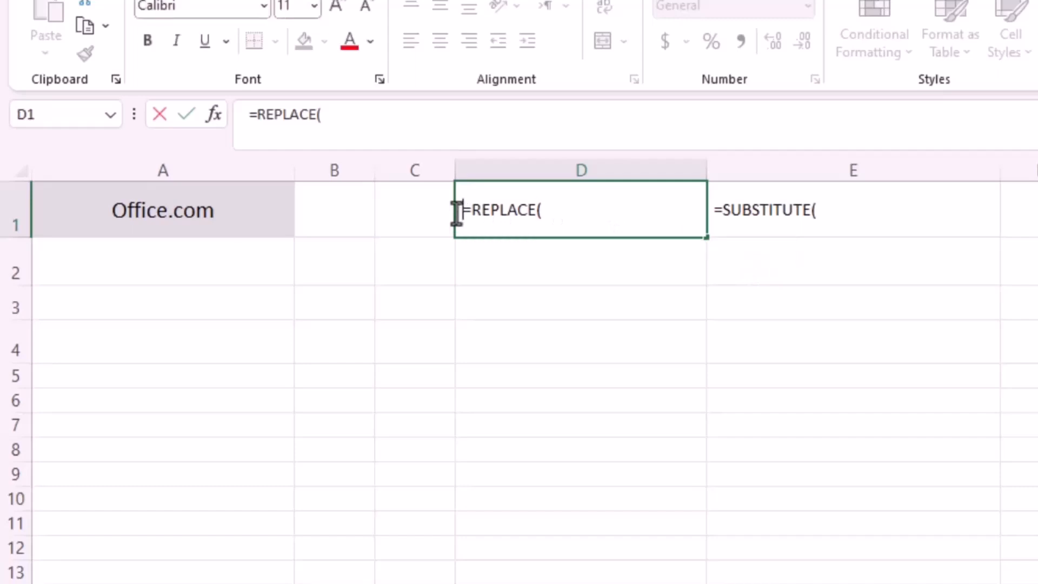
click(202, 261)
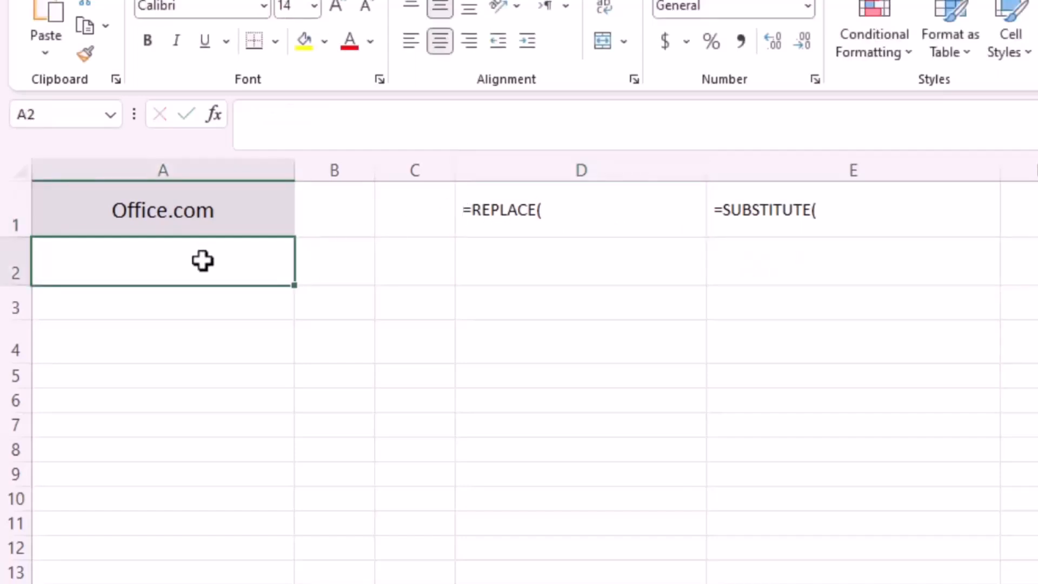
Step: Enter =REPLACE(A1,8,3,"ir") in A2 to turn Office.com into Office.ir
text(=re)
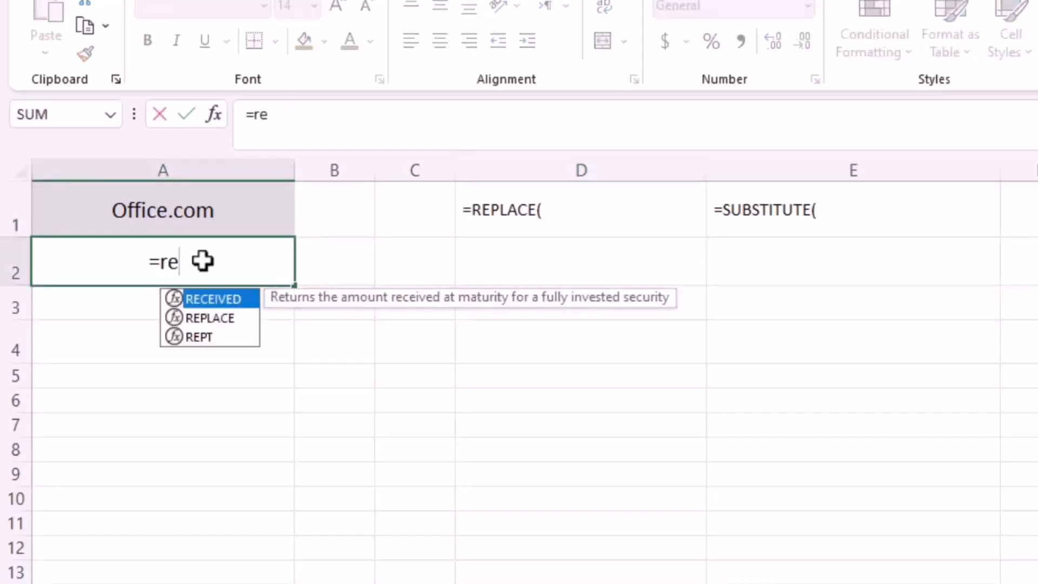
double_click(226, 319)
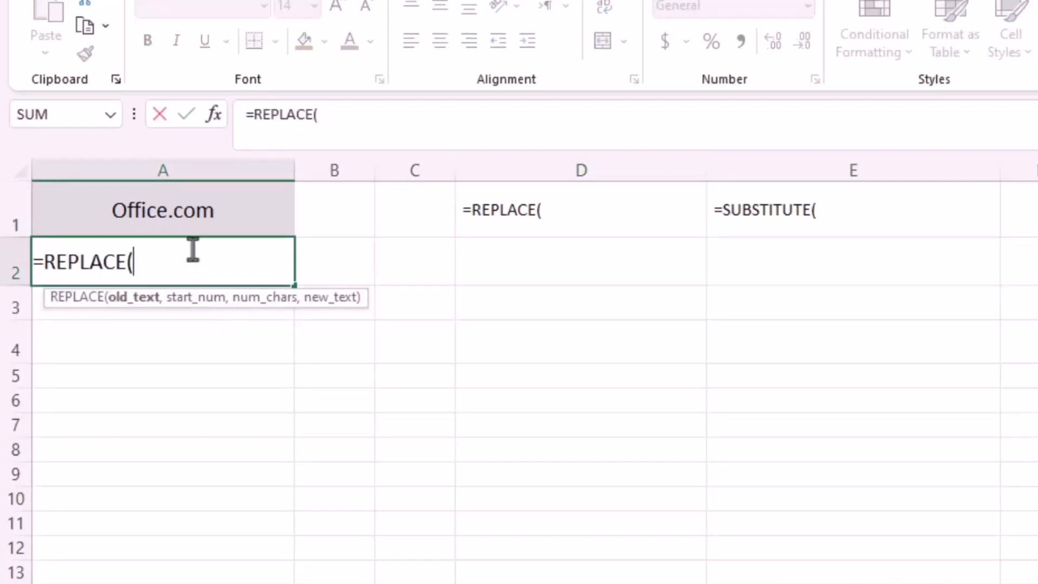
click(198, 219)
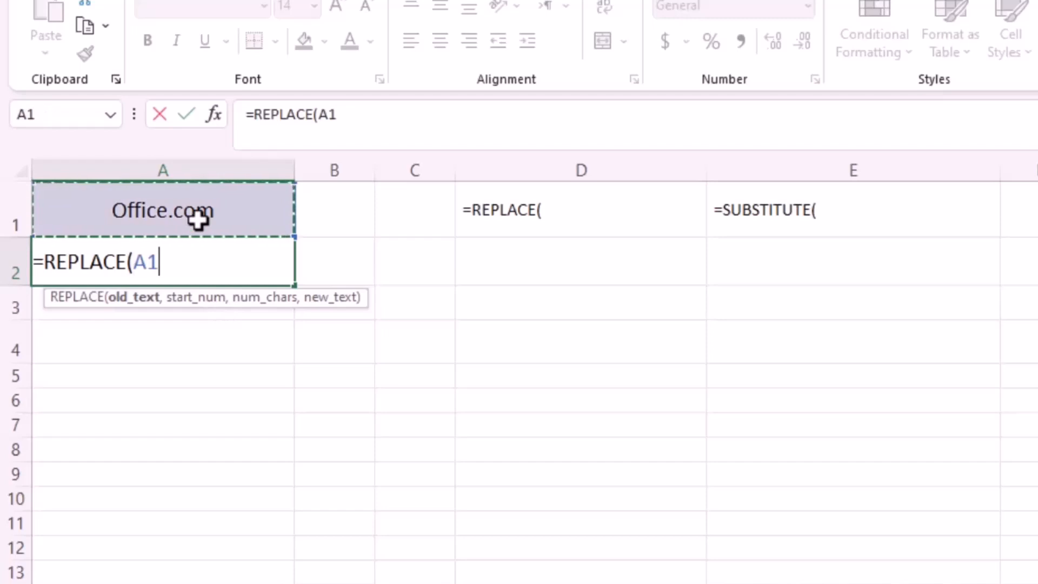
text(,)
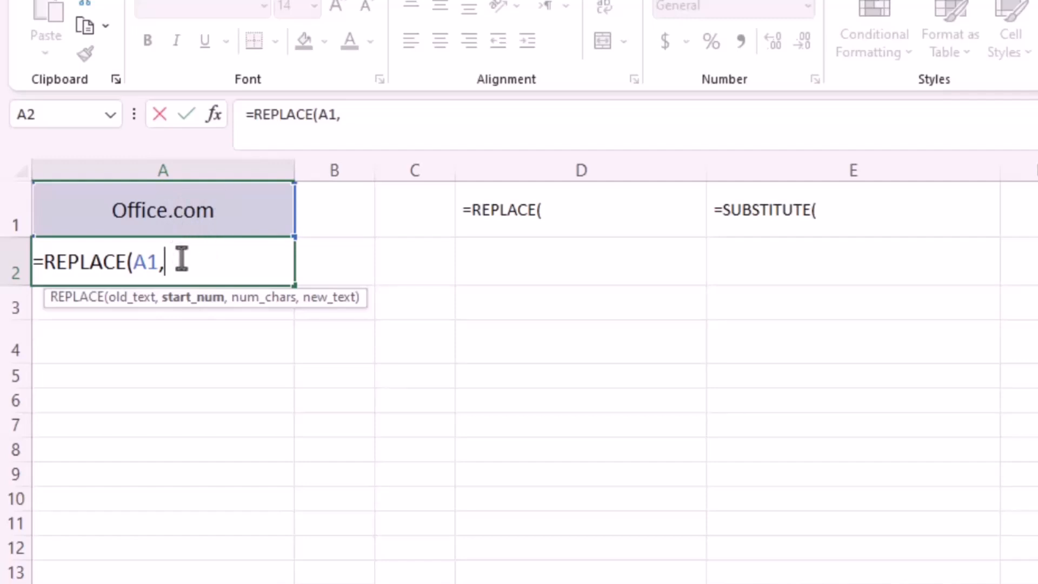
text(8,)
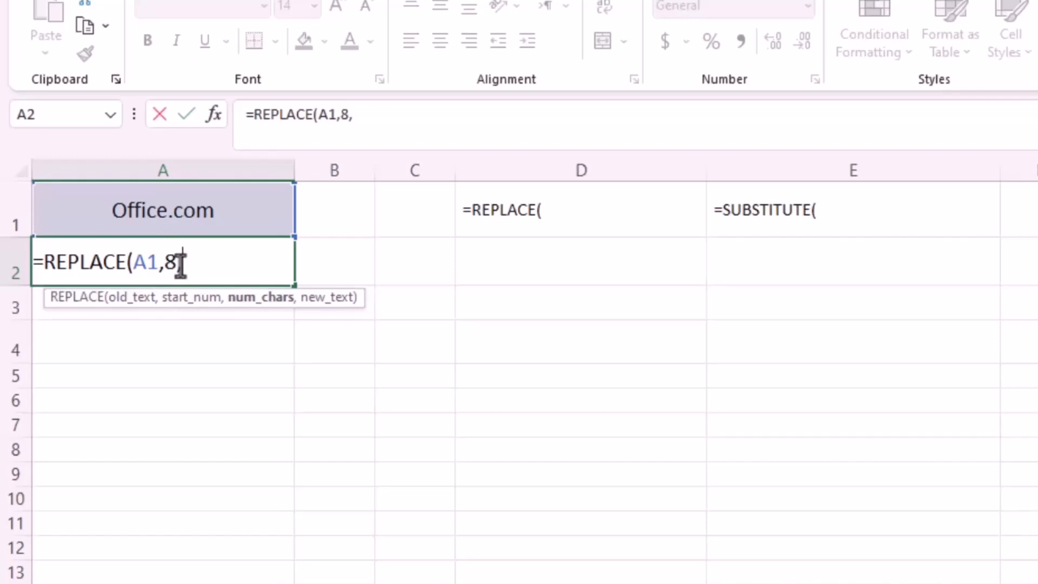
text(3,)
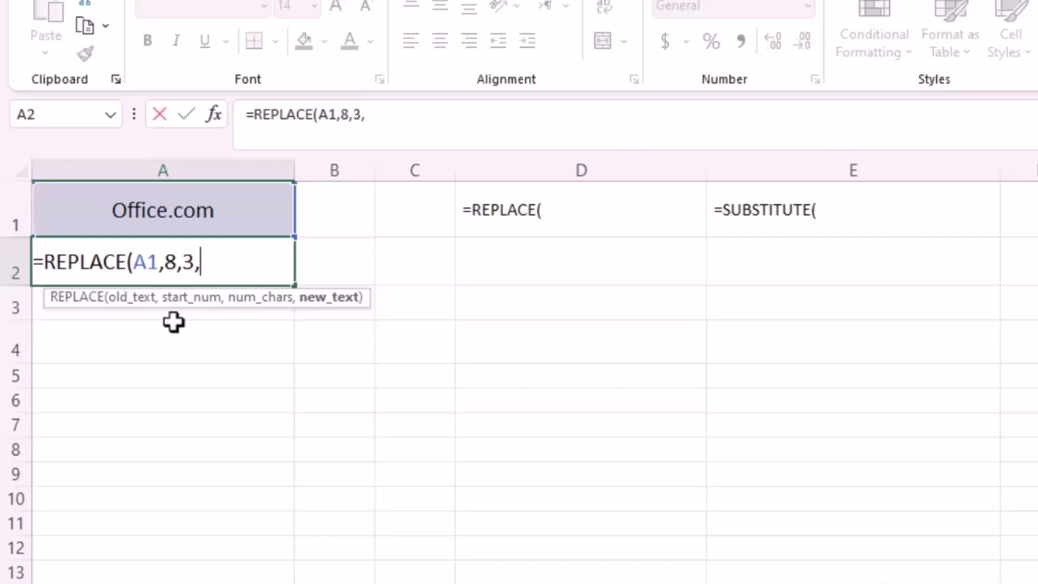
text("ir")
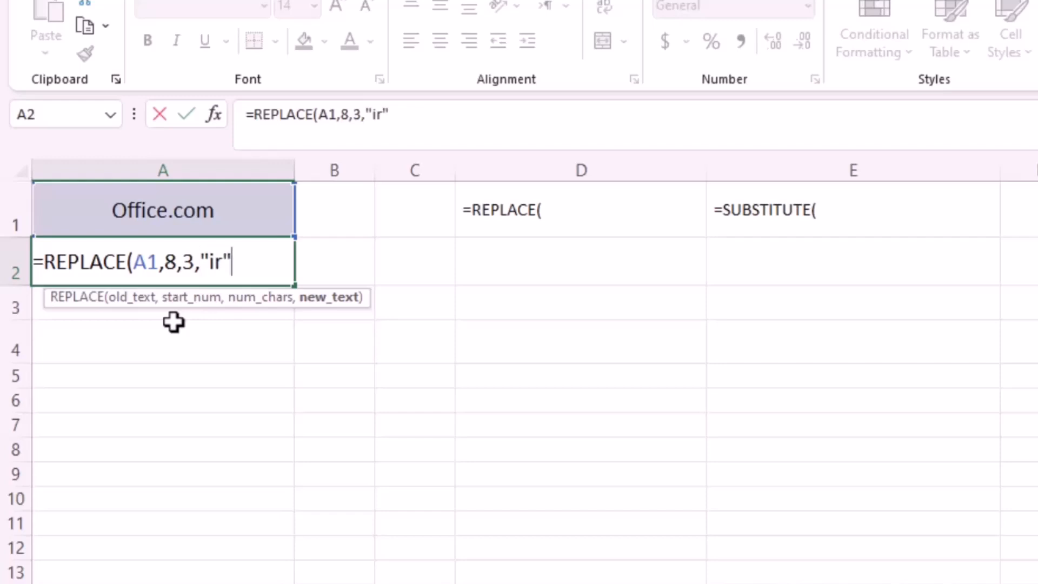
text())
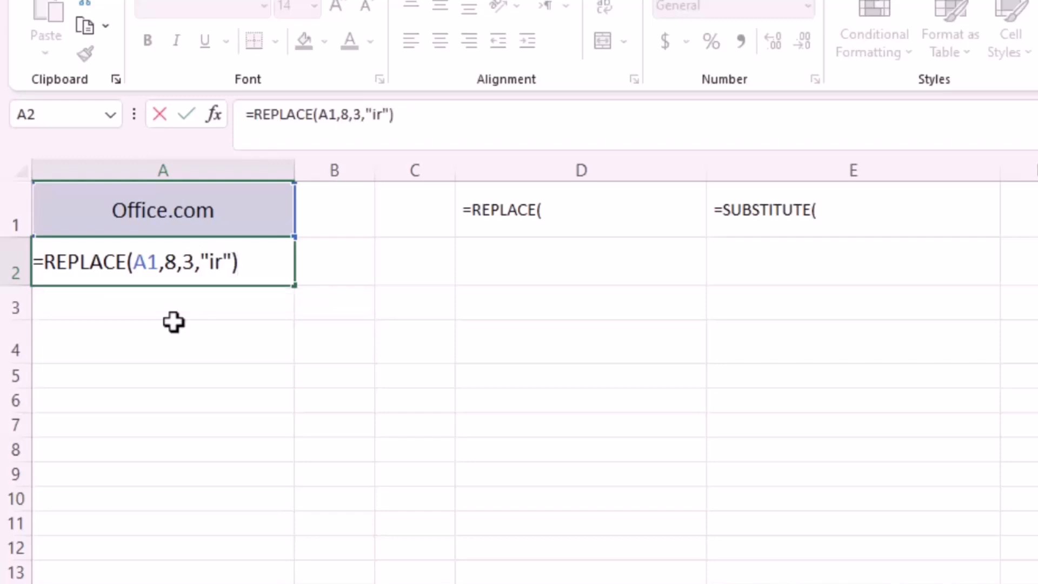
key(Return)
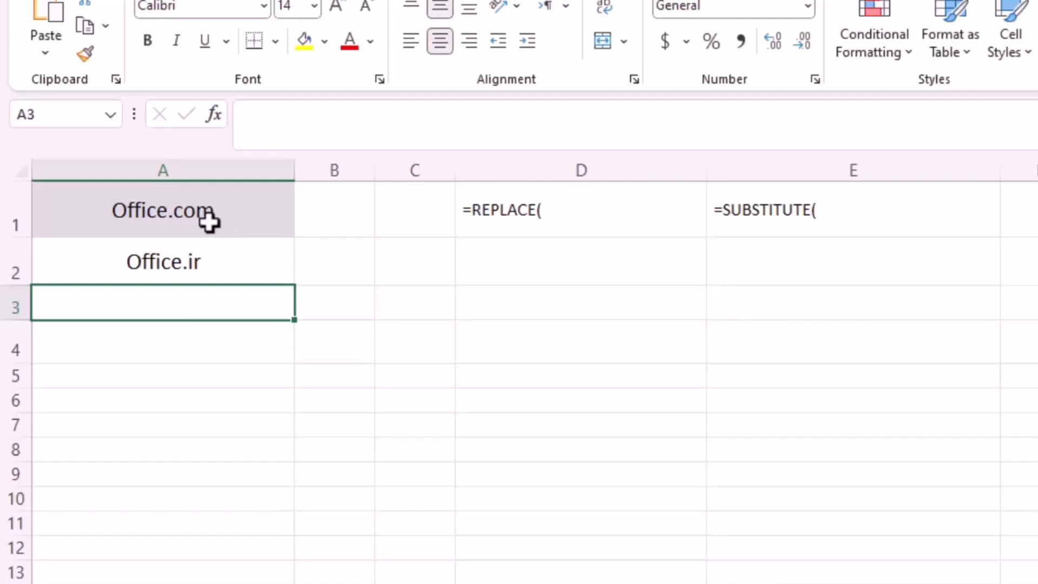
click(715, 210)
double_click(714, 210)
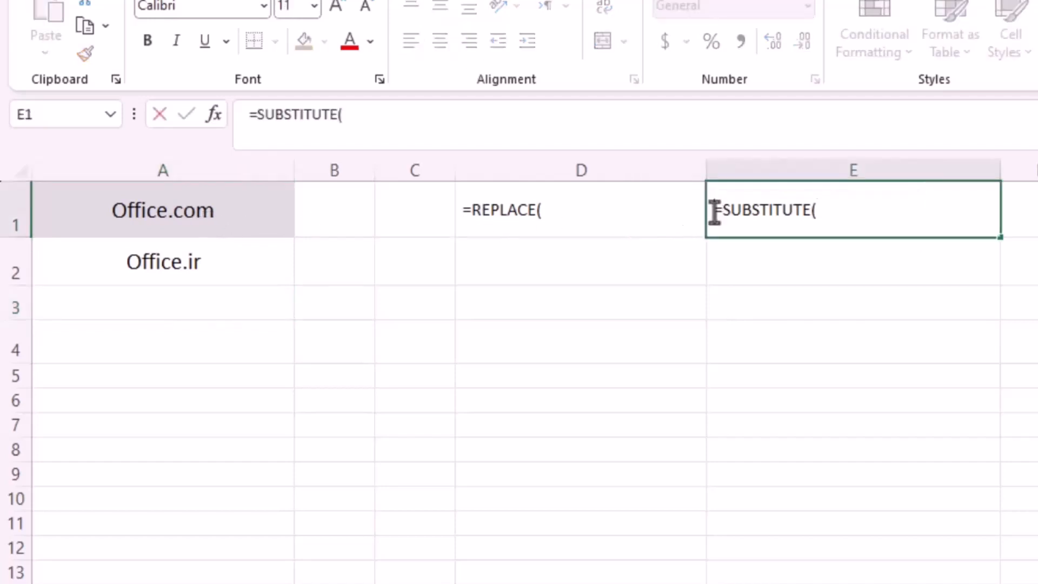
click(818, 211)
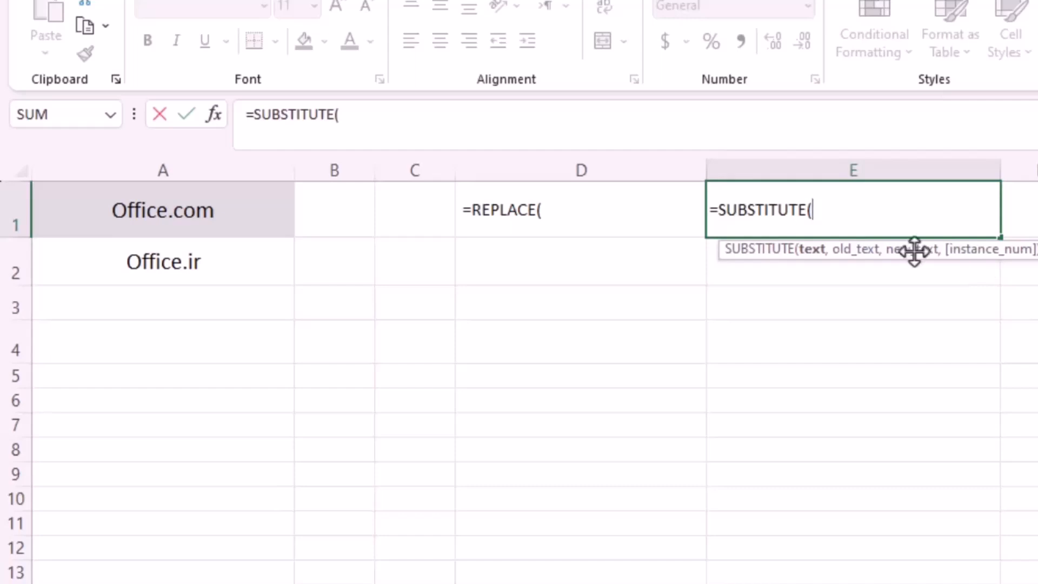
click(713, 210)
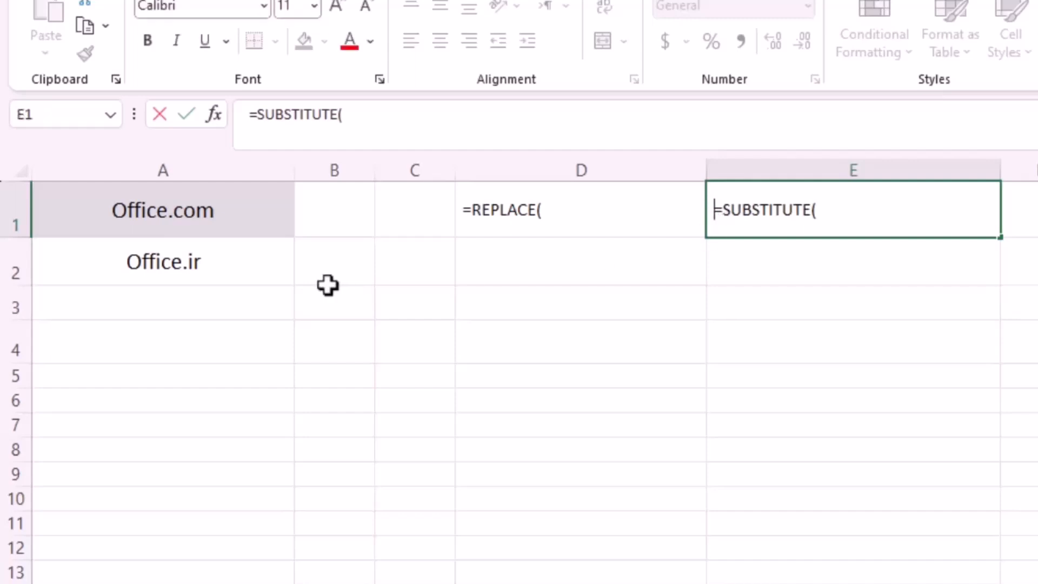
click(278, 304)
Step: Enter =SUBSTITUTE(A1,"com","ir") in A3 so it shows Office.ir
text(=)
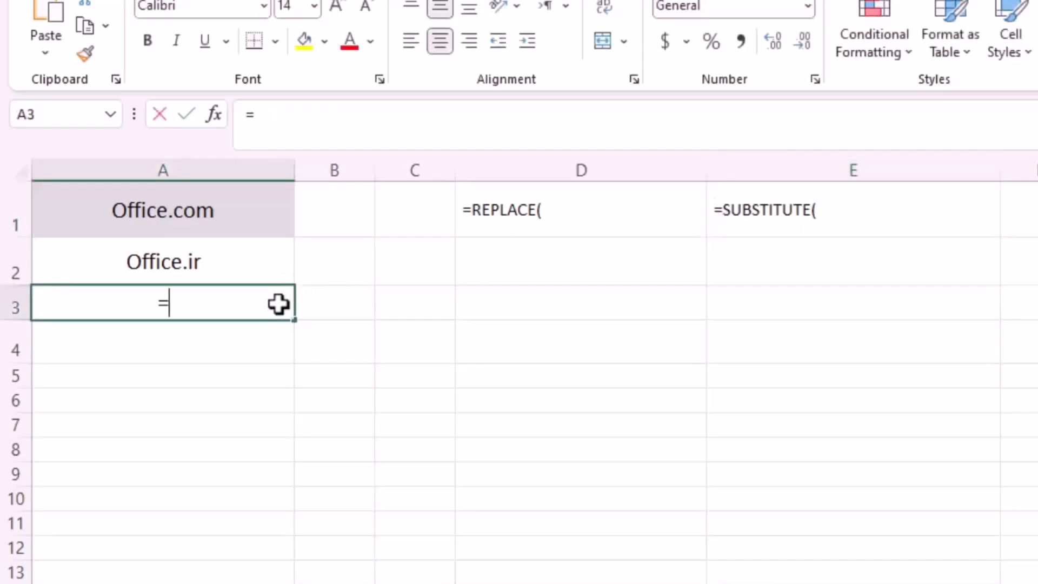
text(sub)
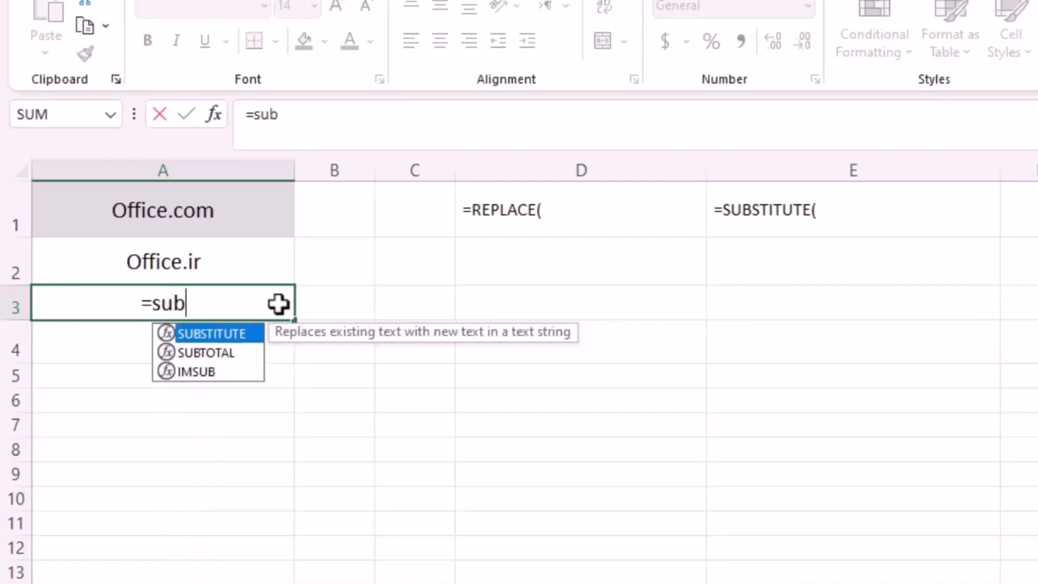
double_click(238, 333)
click(176, 221)
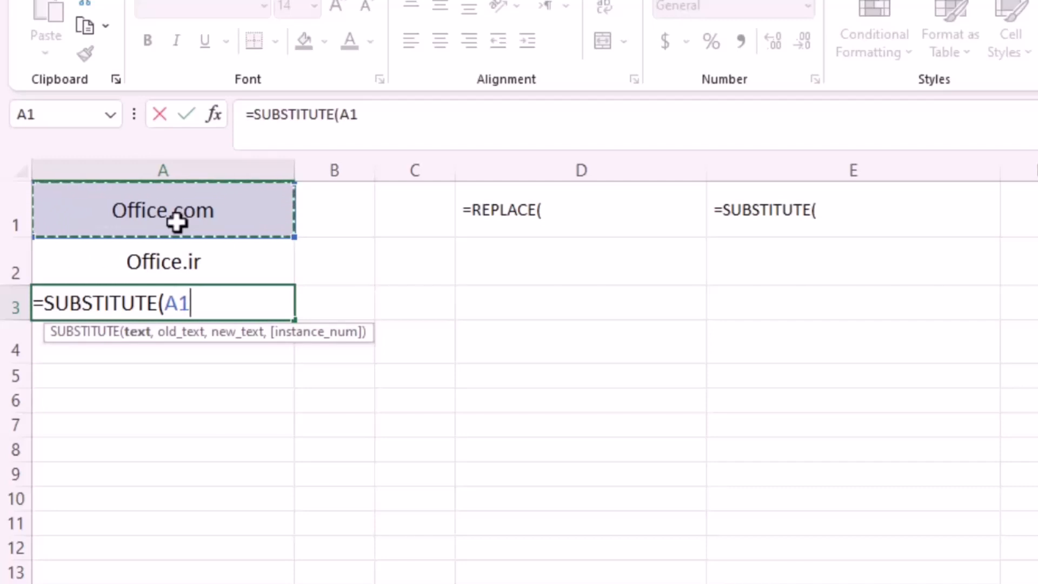
text(,"com)
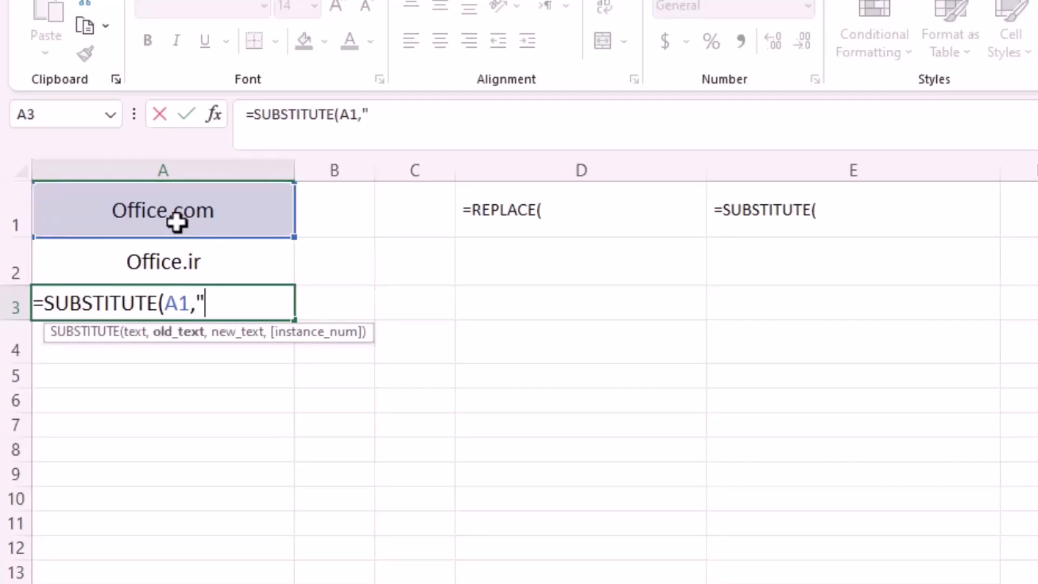
text(",)
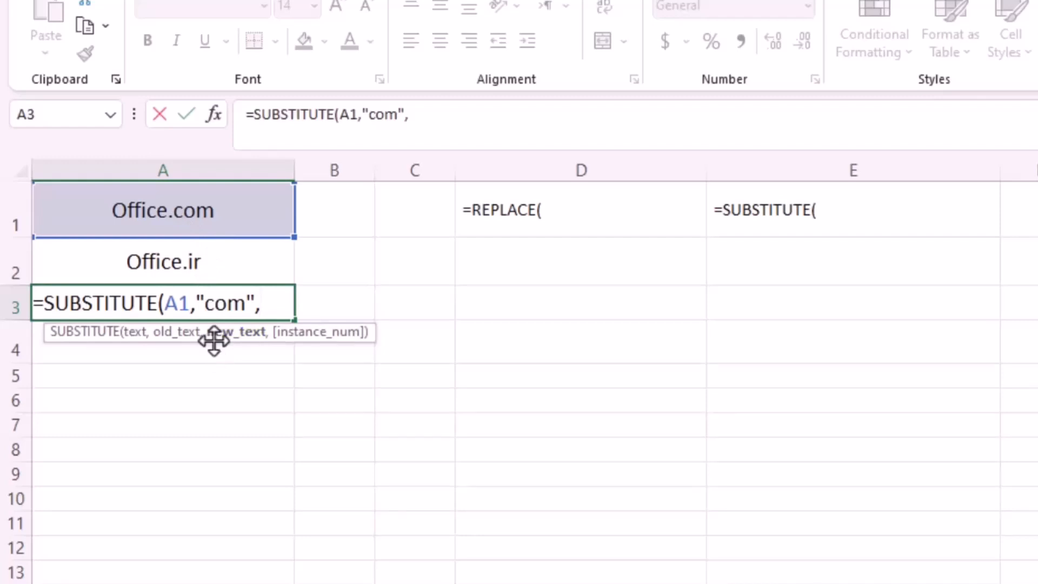
text("ir")
key(Return)
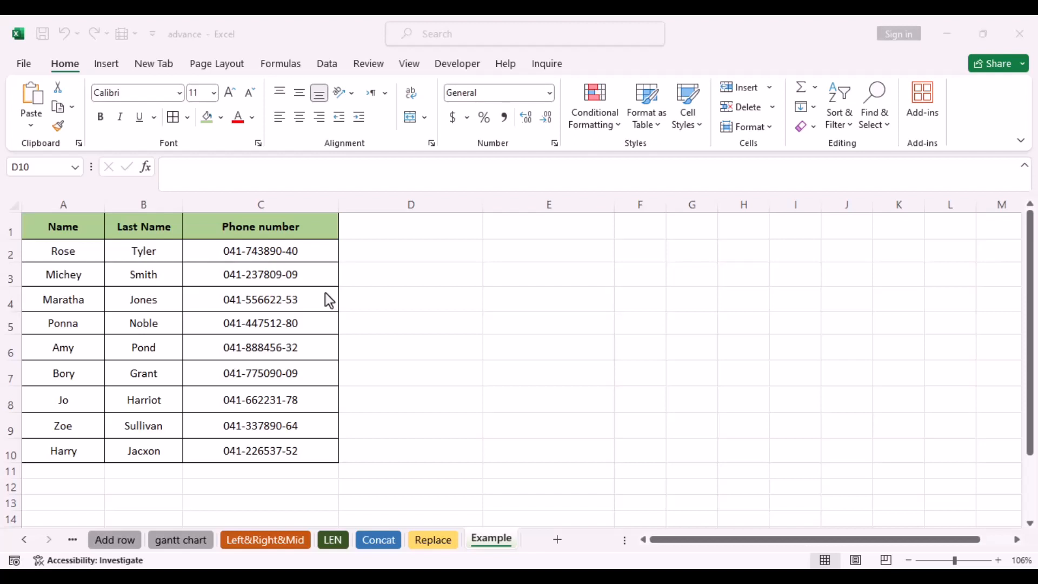
key(ctrl+e)
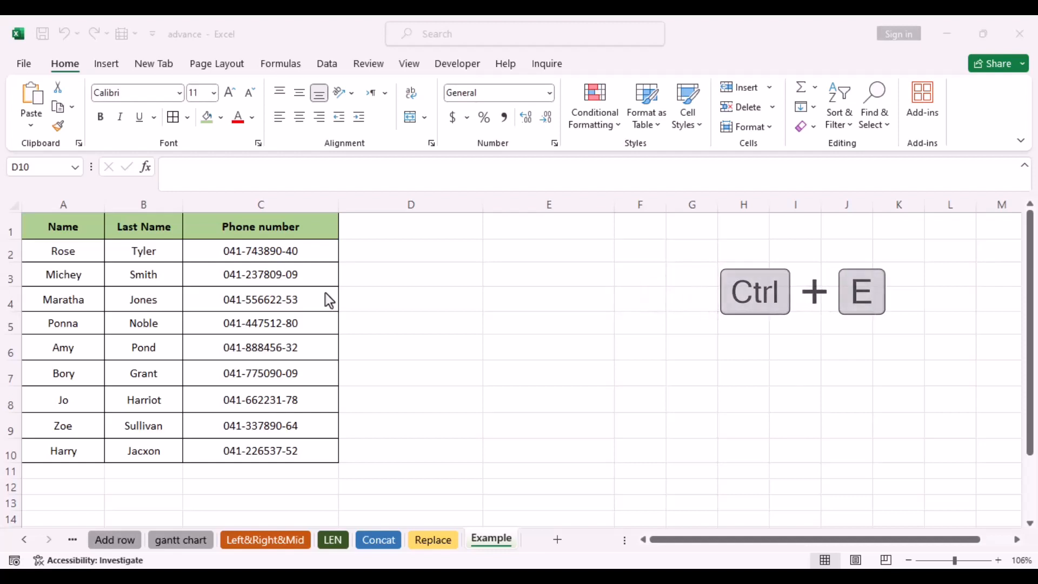
click(375, 246)
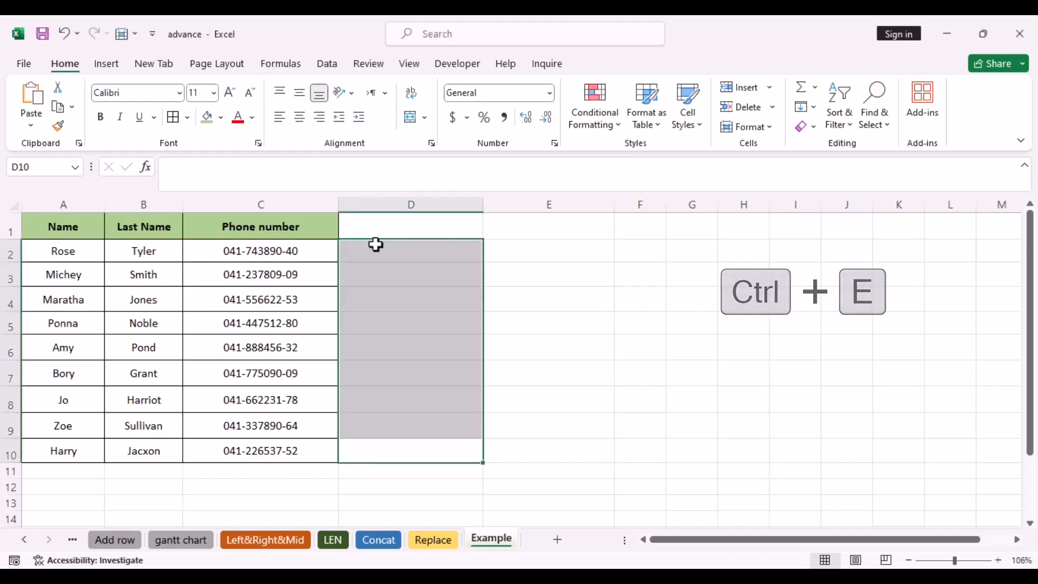
double_click(377, 250)
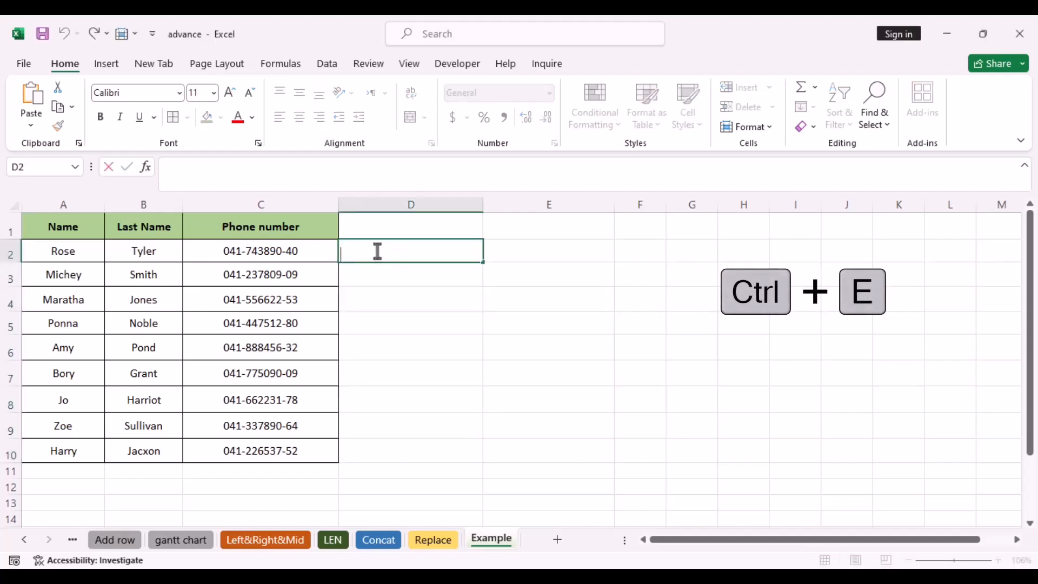
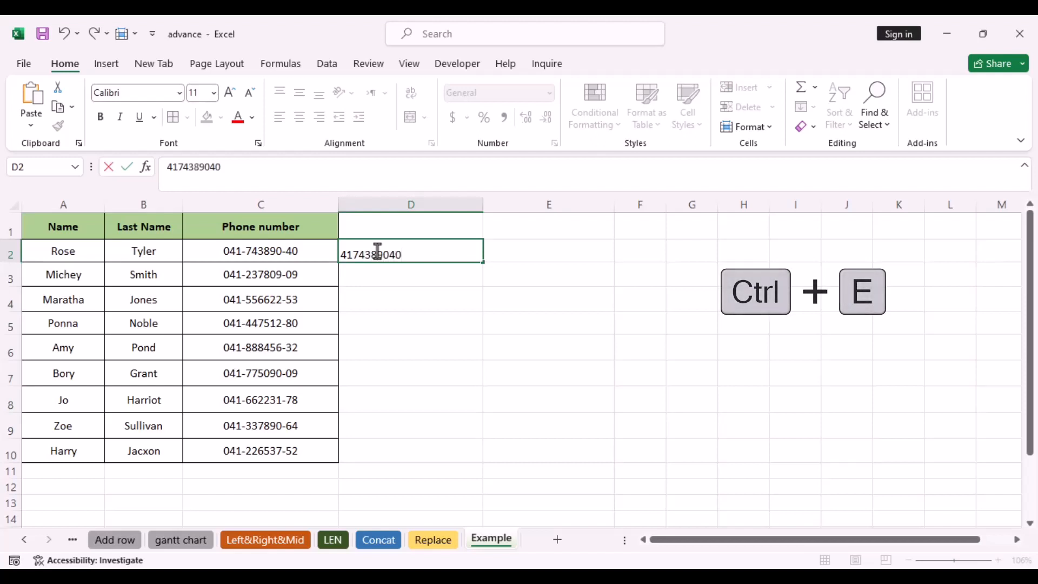
key(Return)
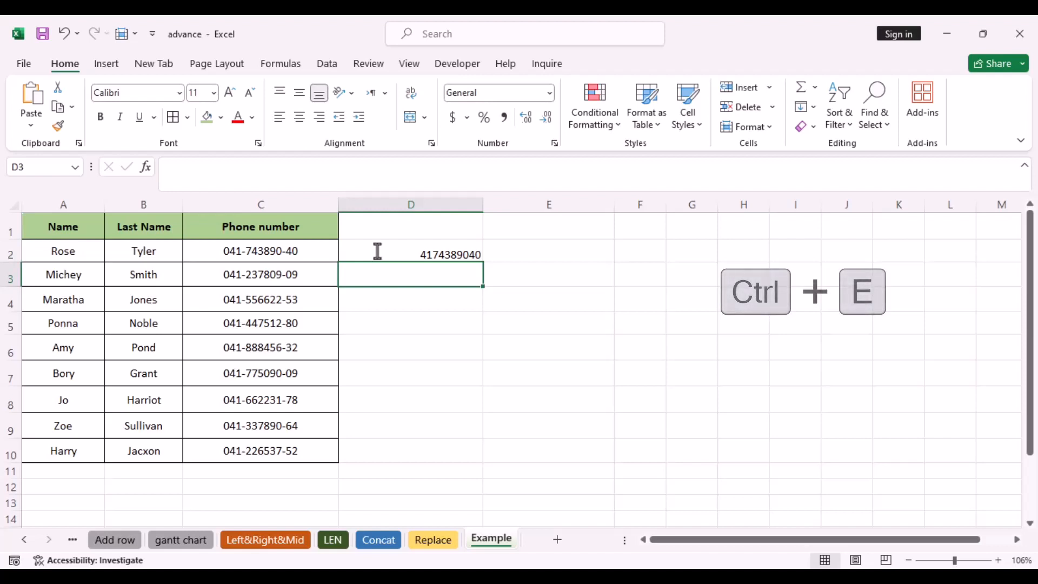
key(ctrl+e)
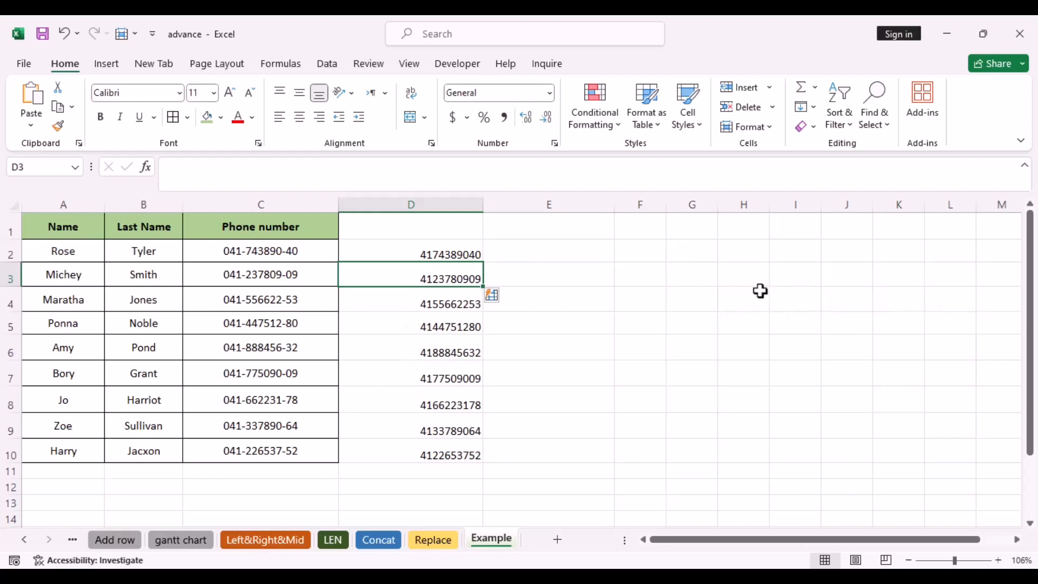
key(ctrl+z)
key(ctrl+z)
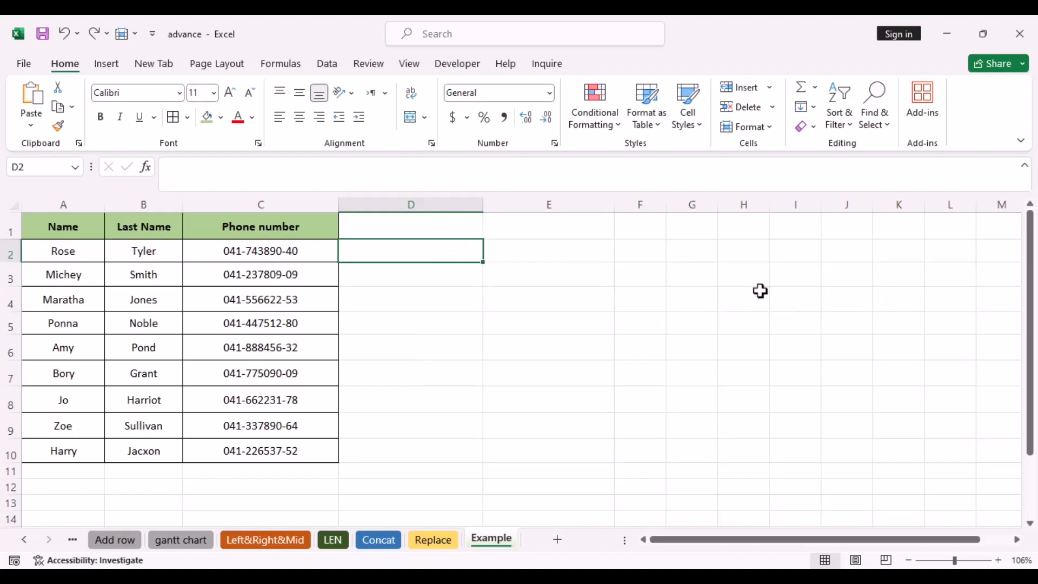
drag(316, 248, 320, 451)
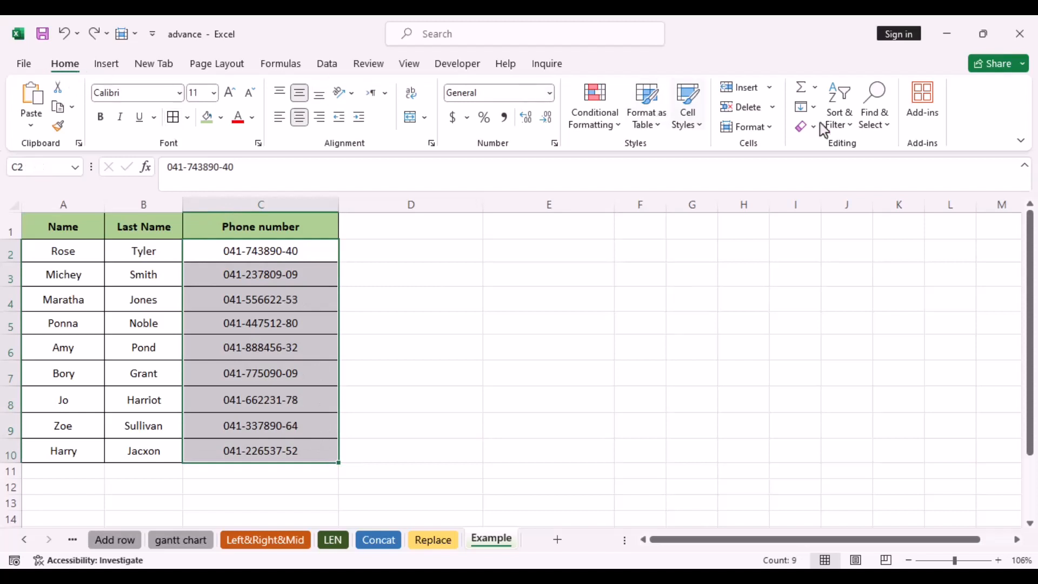
click(874, 105)
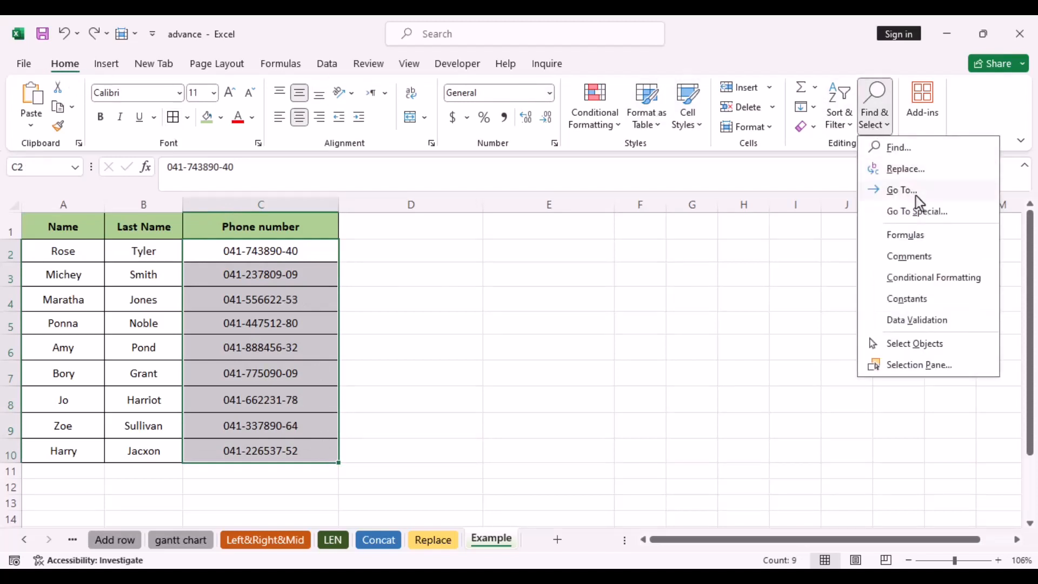
click(916, 174)
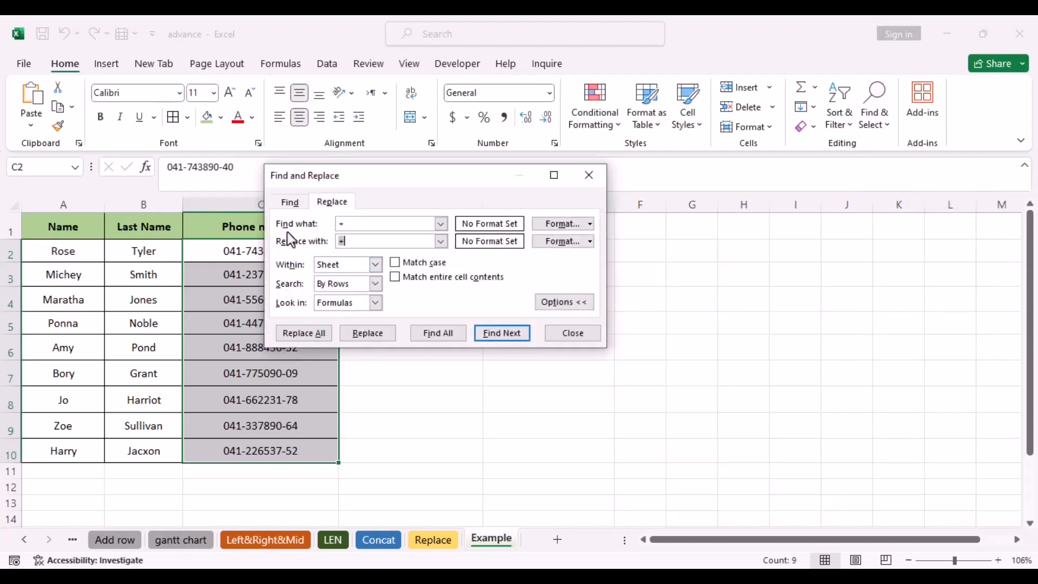
click(345, 222)
key(BackSpace)
text(-)
key(BackSpace)
click(300, 333)
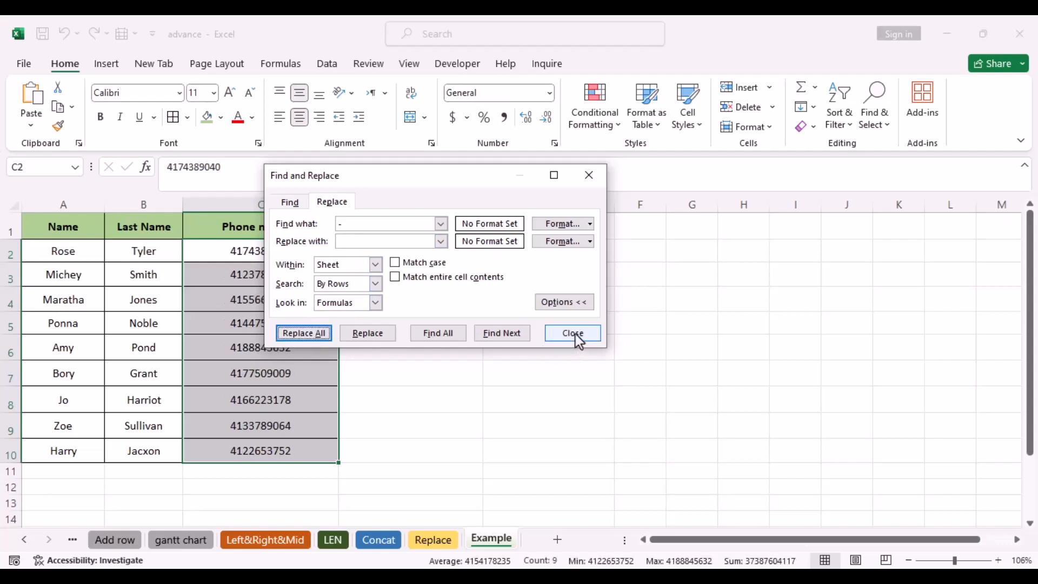
click(574, 333)
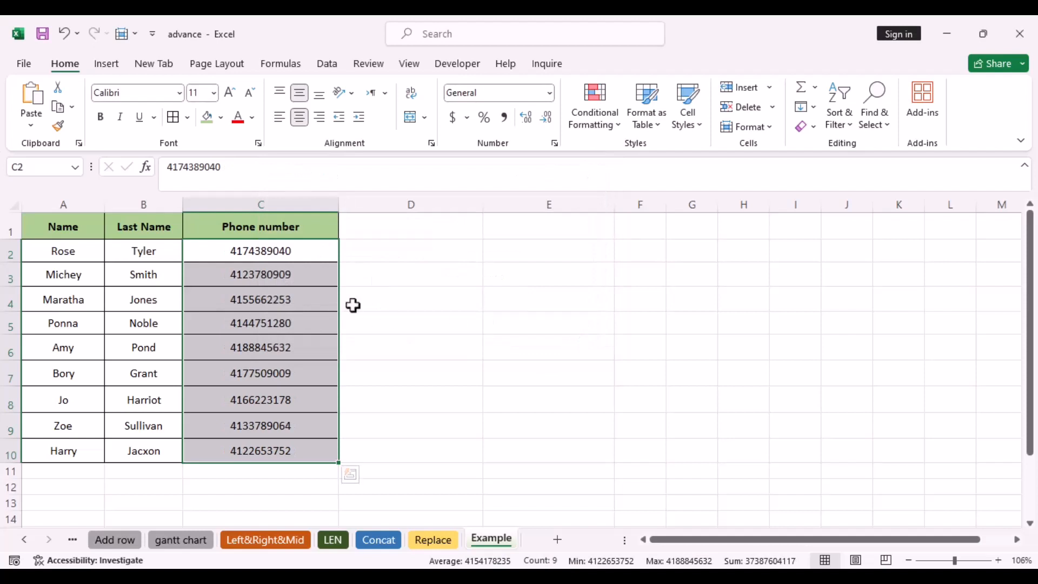
click(404, 322)
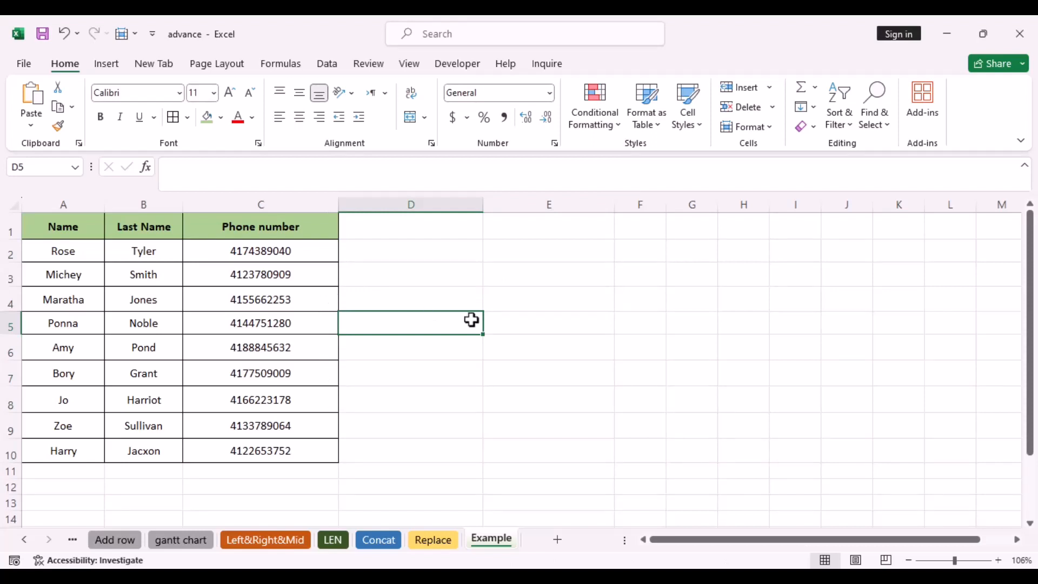
key(ctrl+z)
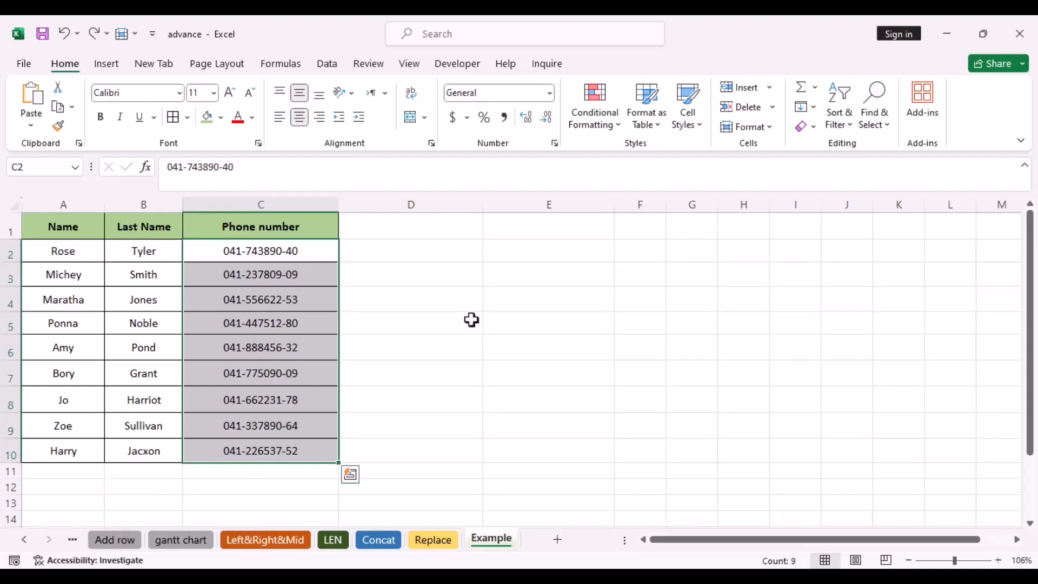
click(399, 251)
text(=sub)
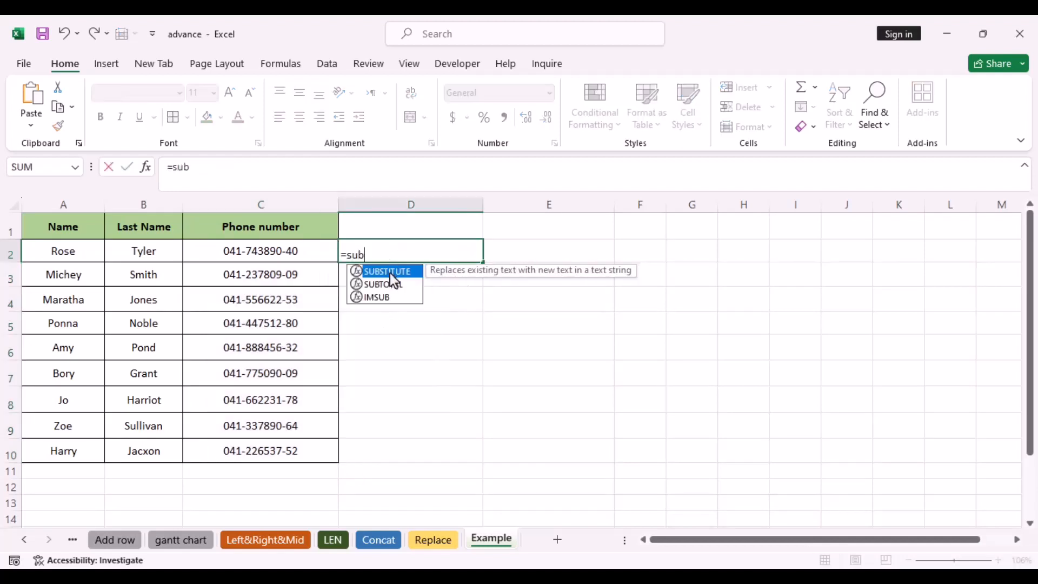
double_click(389, 270)
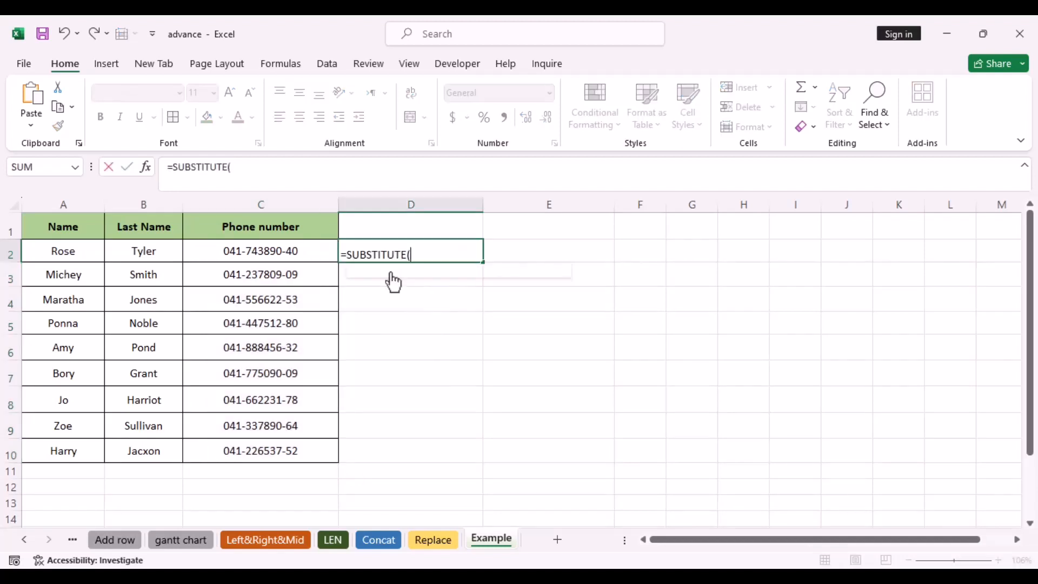
click(301, 250)
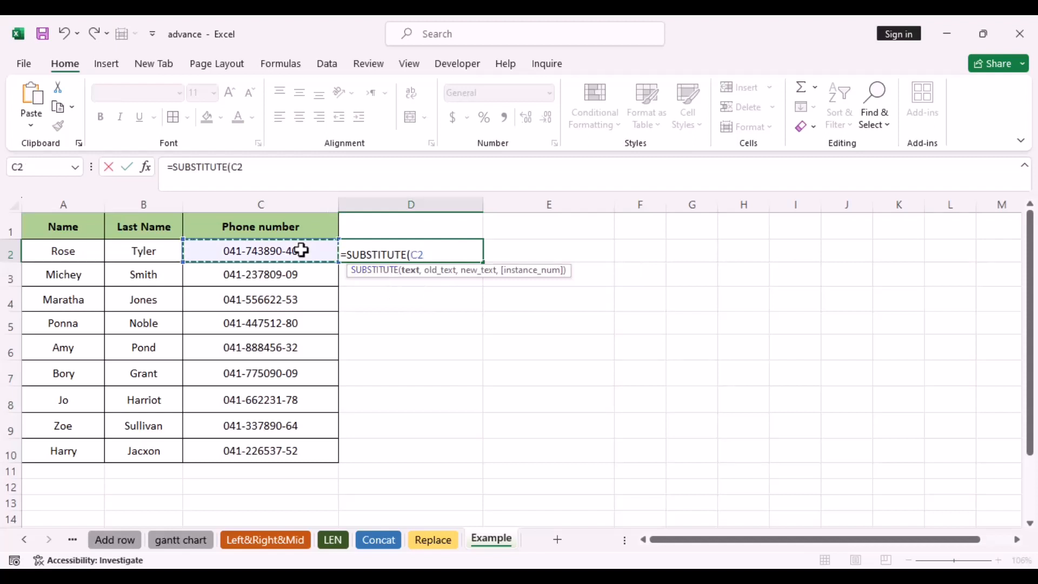
text(,"-)
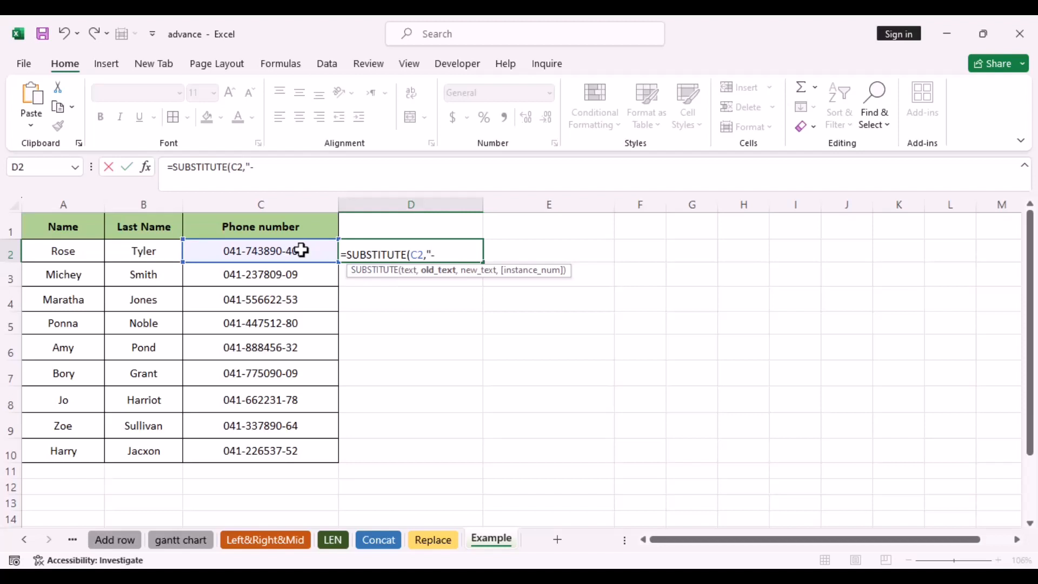
text(")
text(,"")
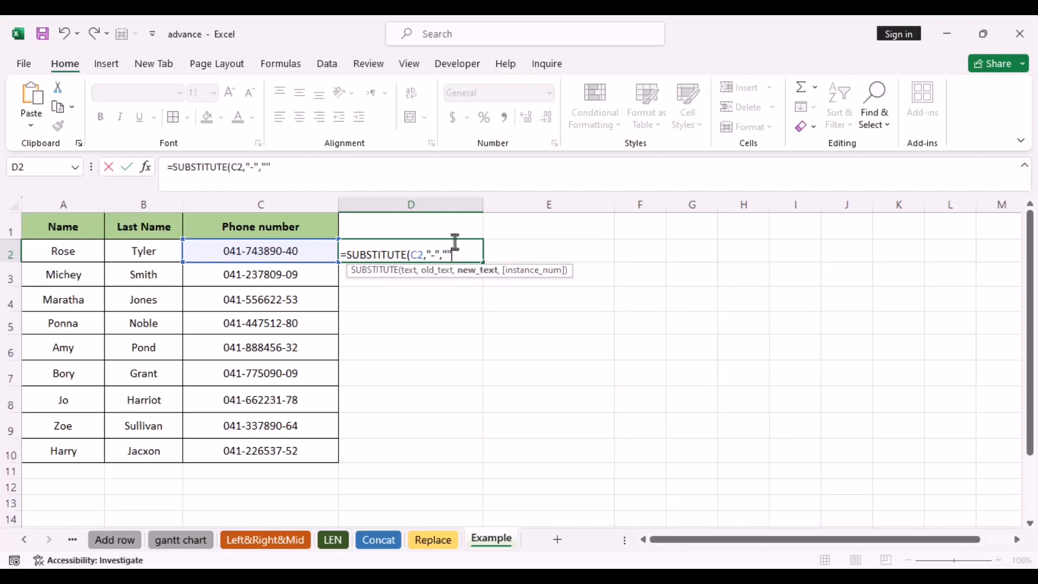
text())
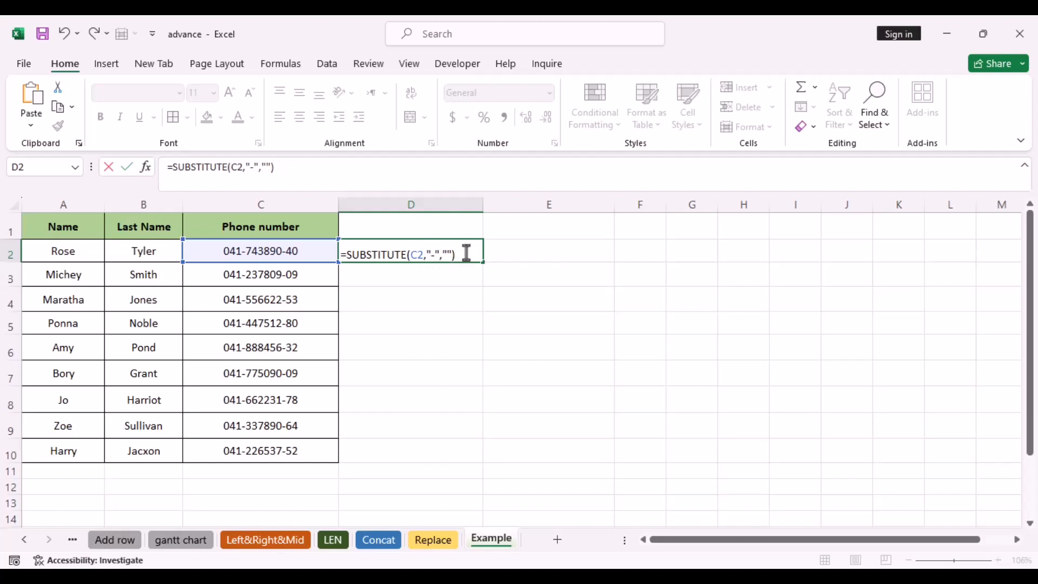
key(Return)
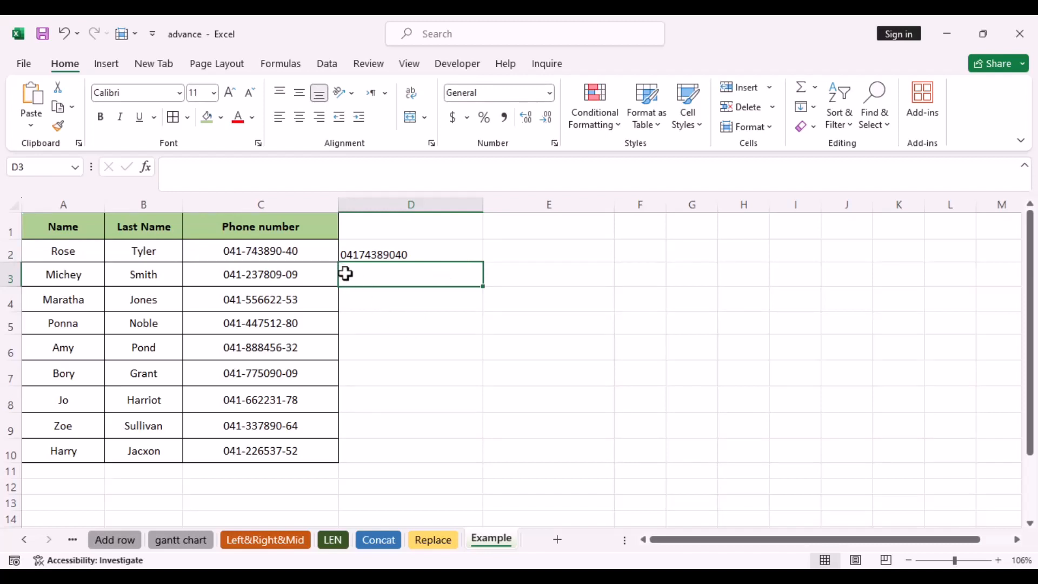
click(534, 249)
text(=)
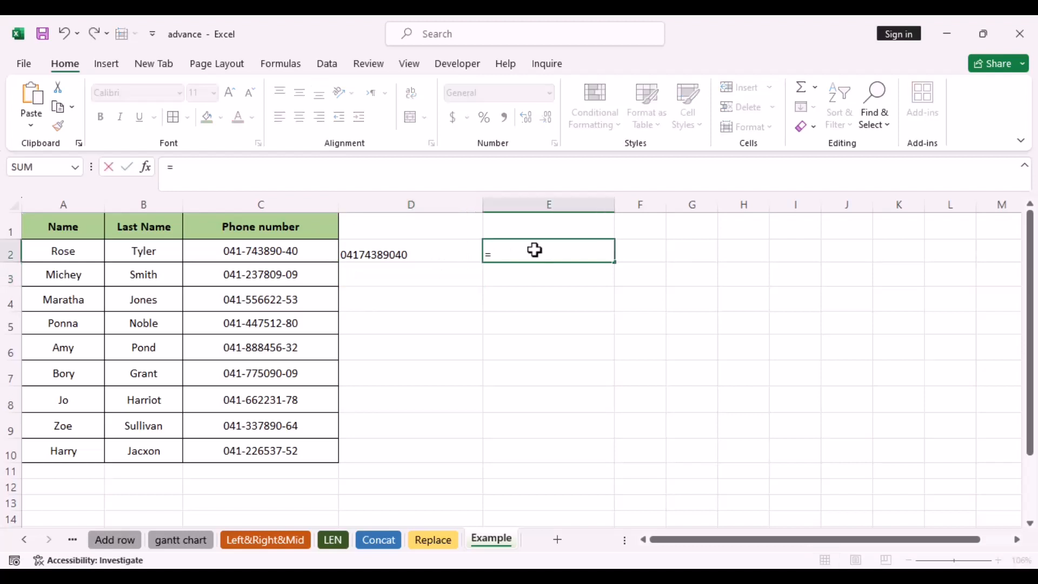
text(ri)
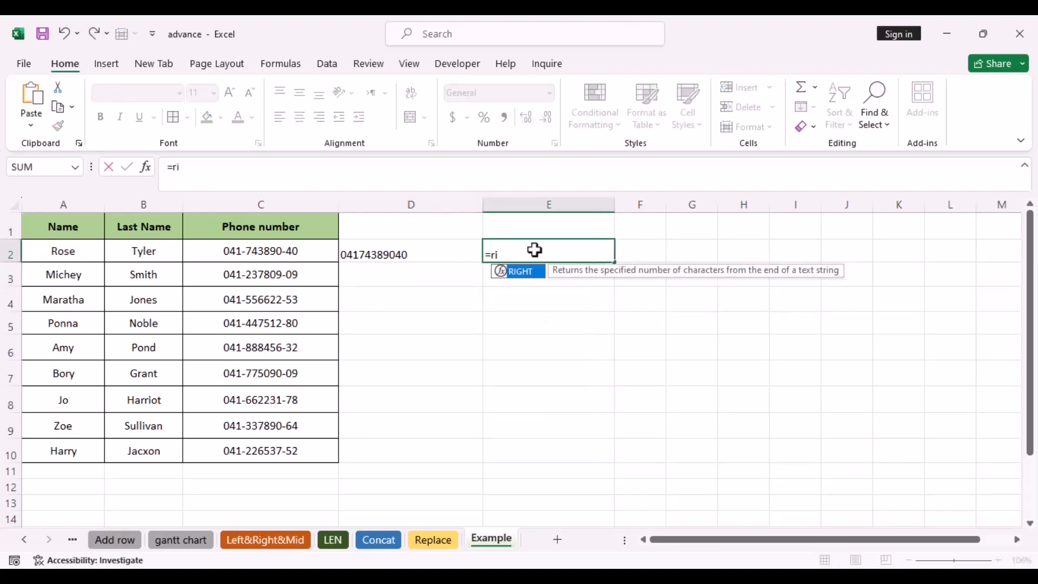
double_click(523, 271)
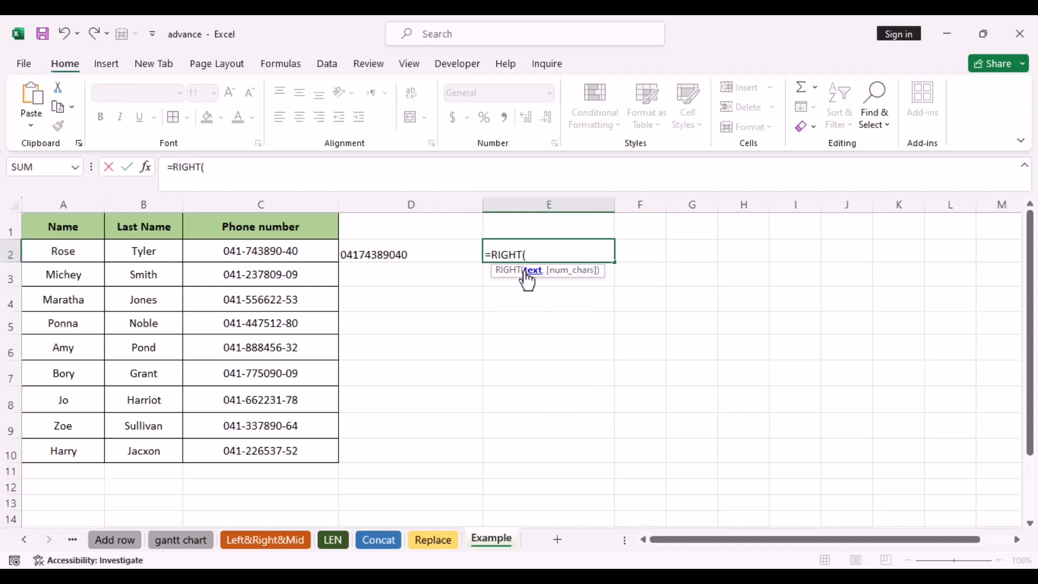
click(424, 255)
text(,)
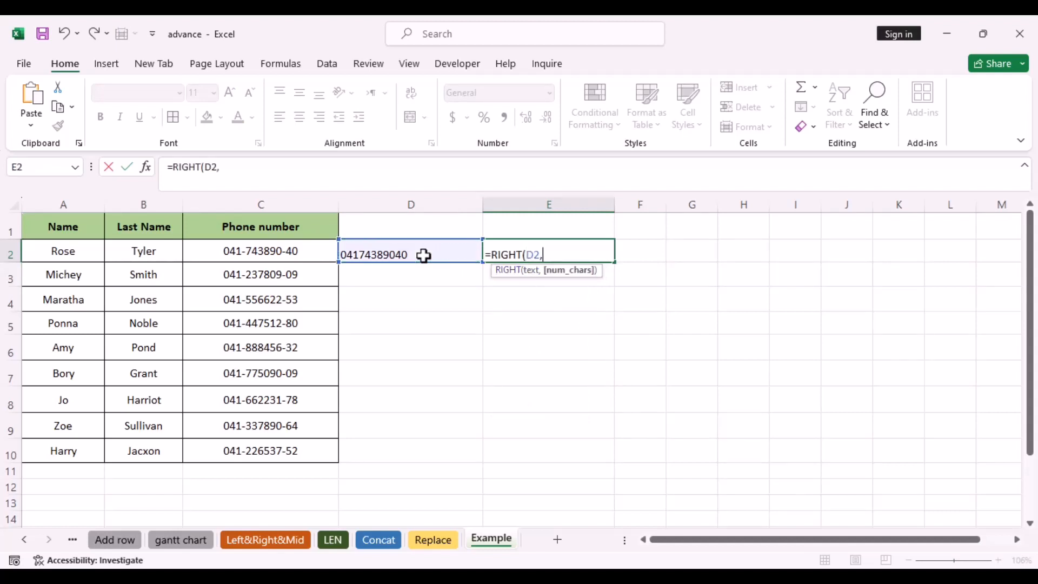
text(10))
key(Return)
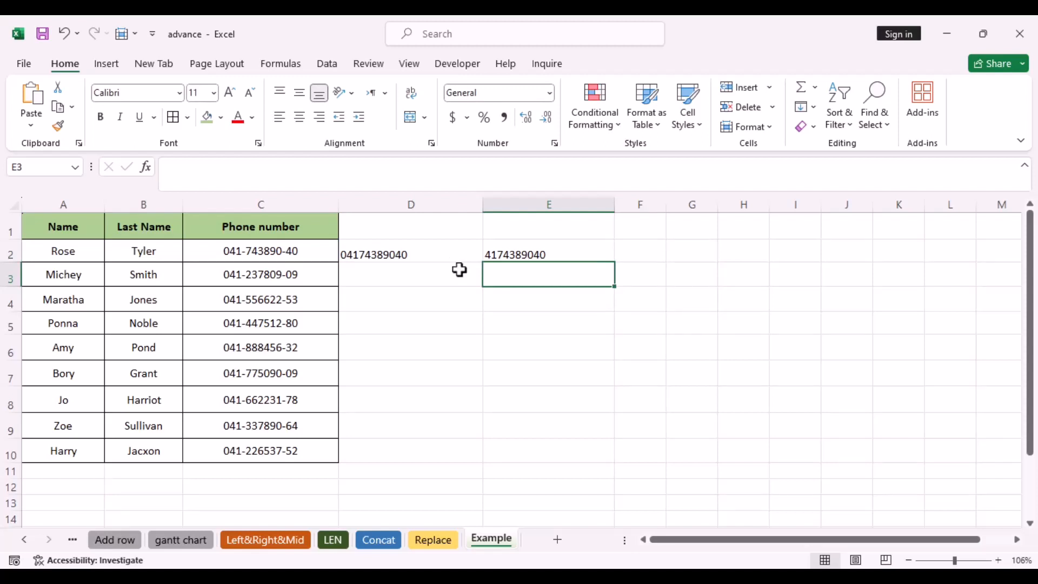
Step: Copy the SUBSTITUTE(C2,"-","") expression out of D2's formula, leaving D2 unchanged
double_click(412, 255)
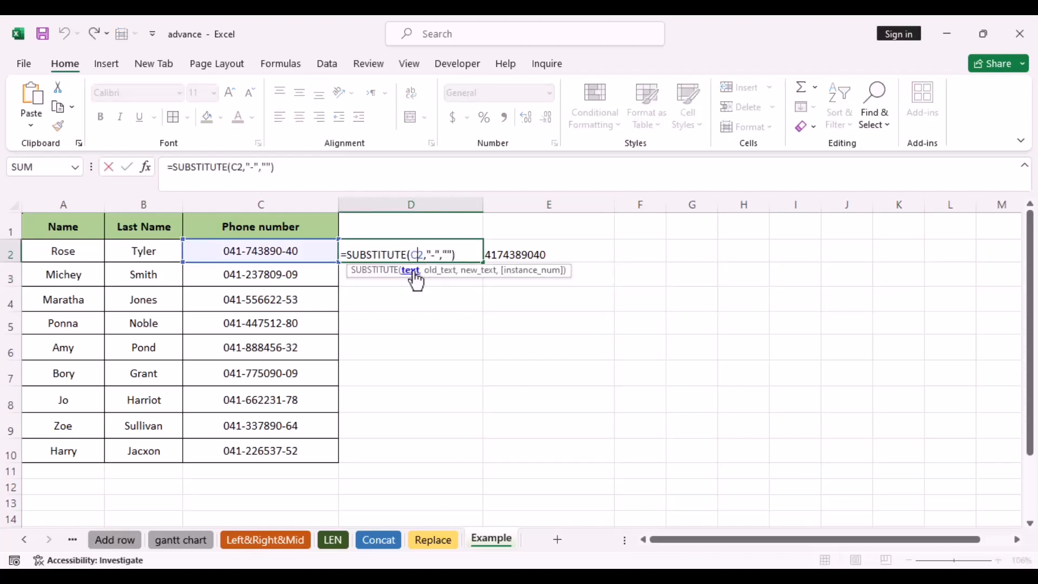
click(411, 270)
click(459, 258)
key(Return)
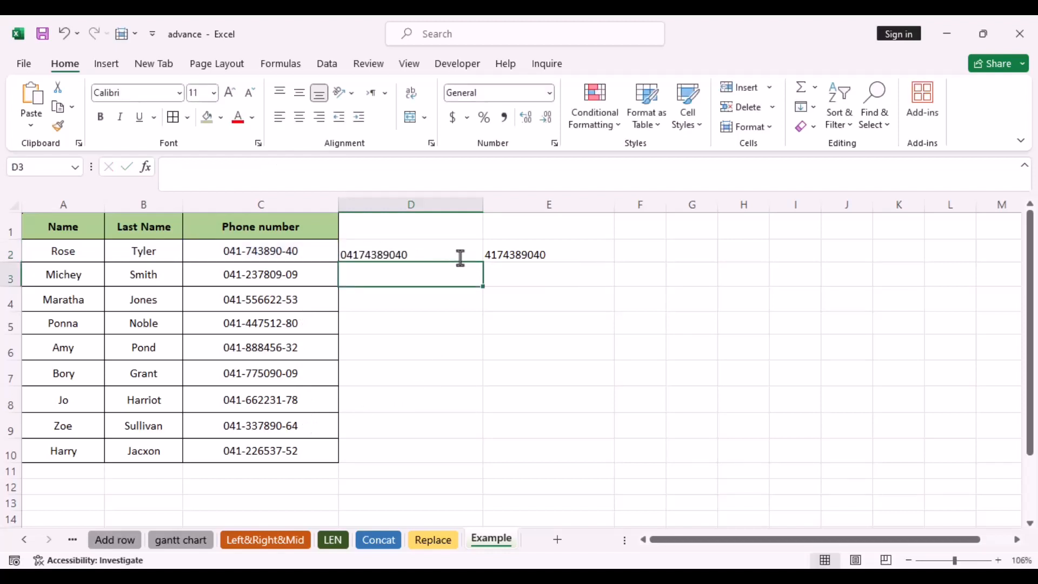
click(535, 251)
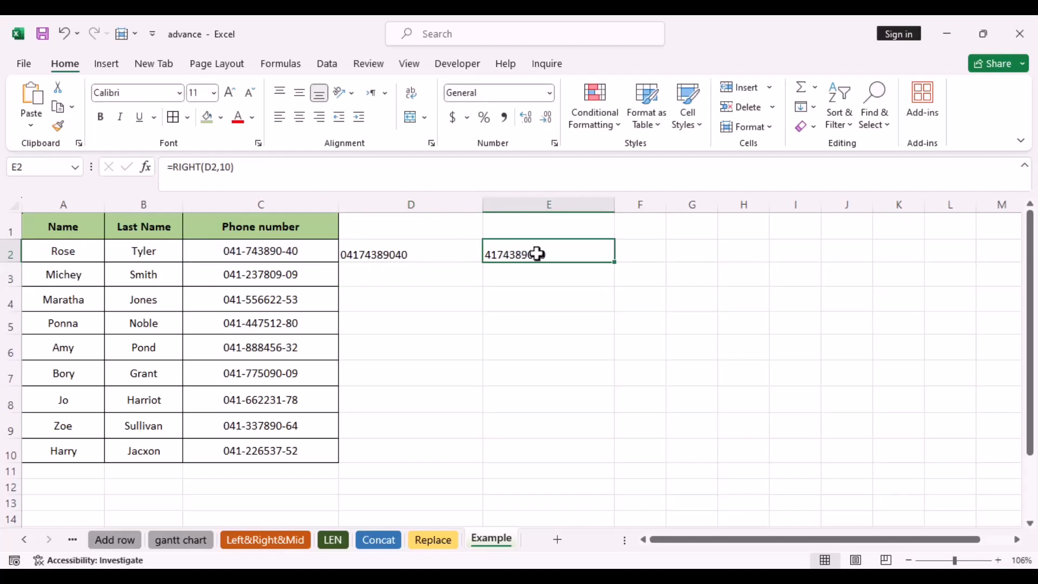
double_click(414, 256)
drag(348, 253, 456, 254)
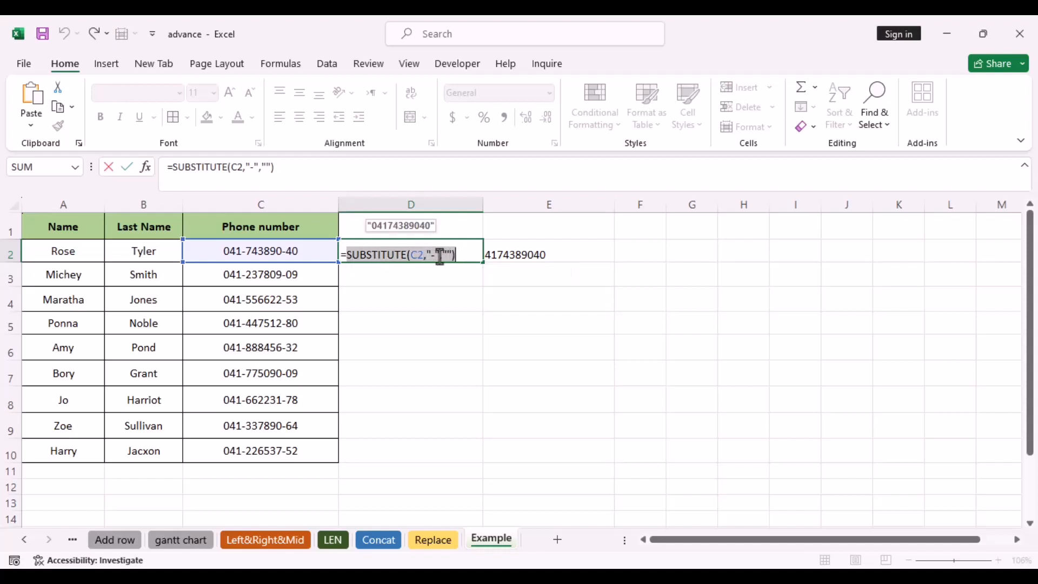
right_click(444, 254)
click(490, 291)
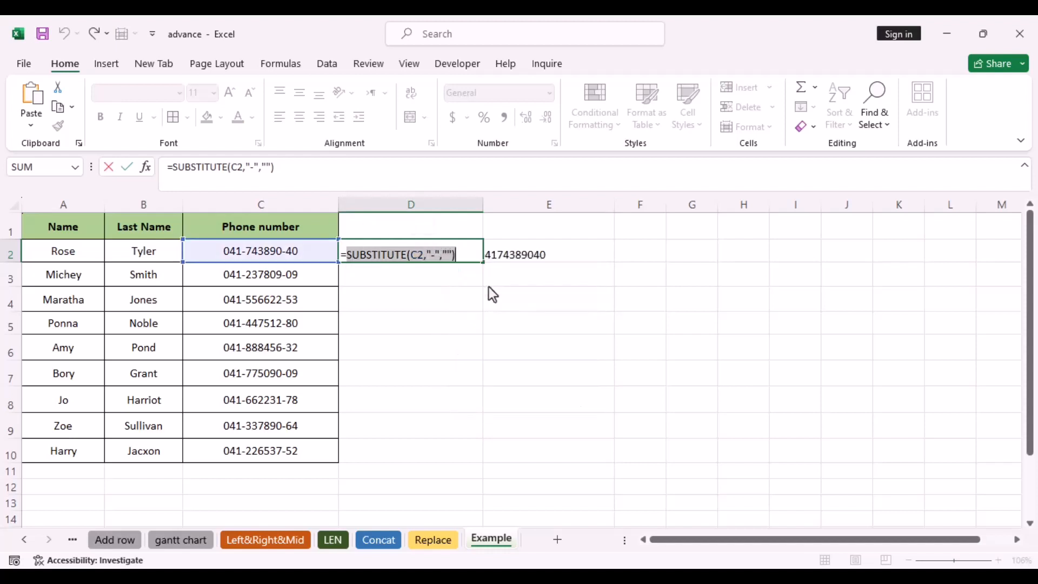
key(Return)
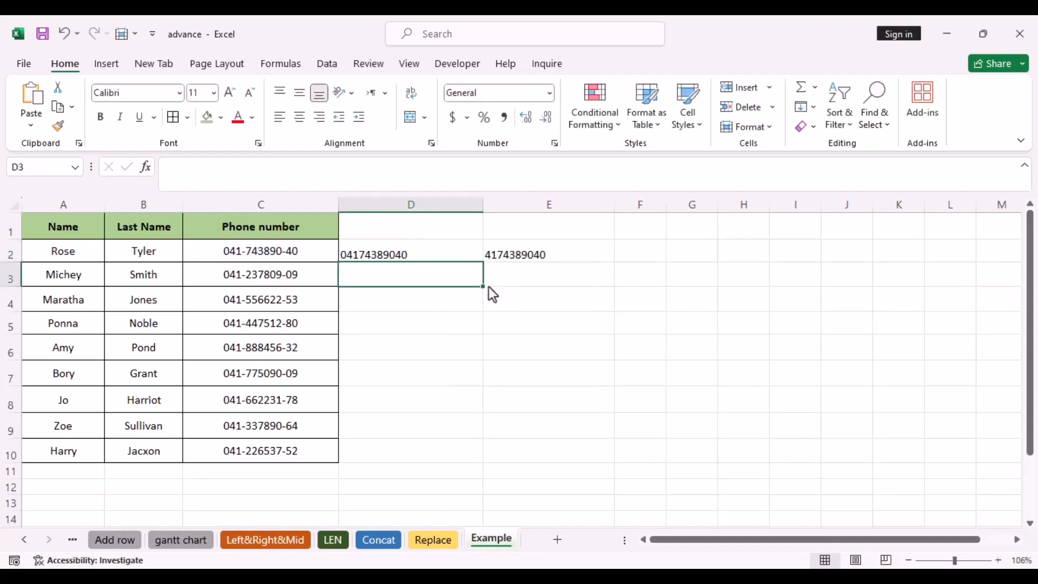
Step: Make E2 =RIGHT(SUBSTITUTE(C2,"-",""),10) and fill it down to E10
double_click(530, 256)
double_click(533, 254)
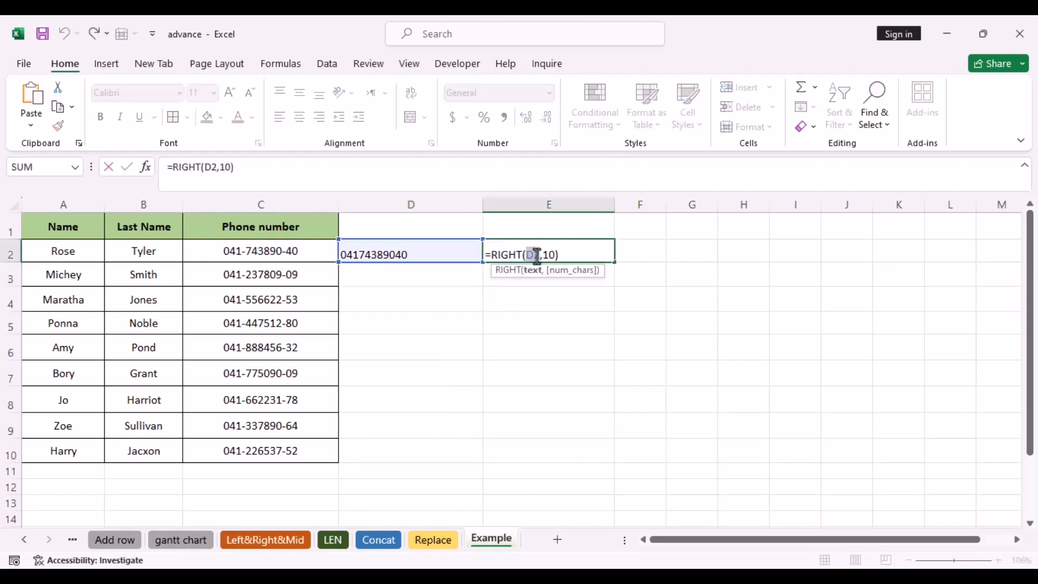
key(ctrl+v)
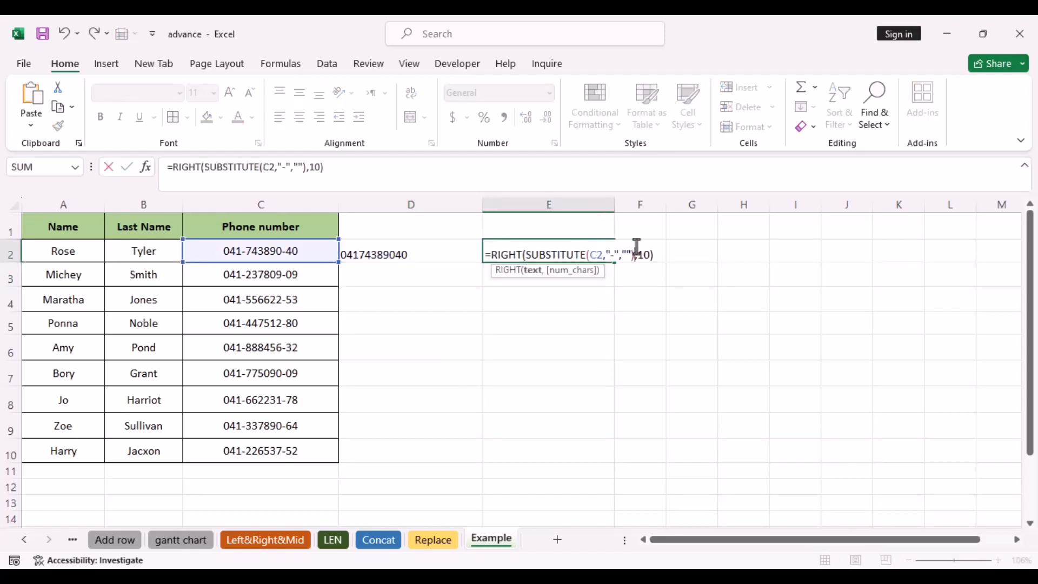
click(654, 254)
key(Return)
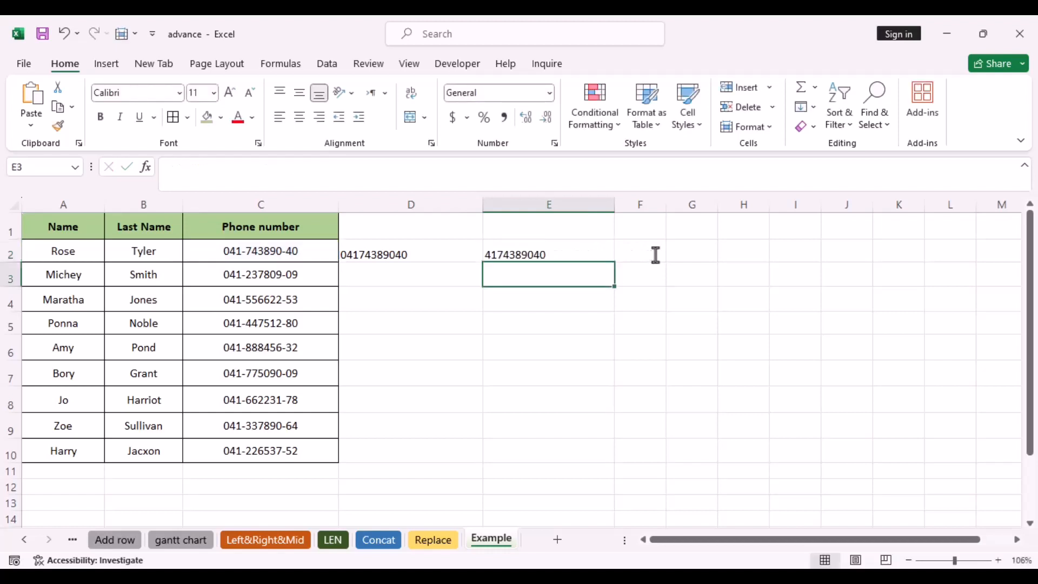
click(581, 254)
drag(614, 262, 598, 456)
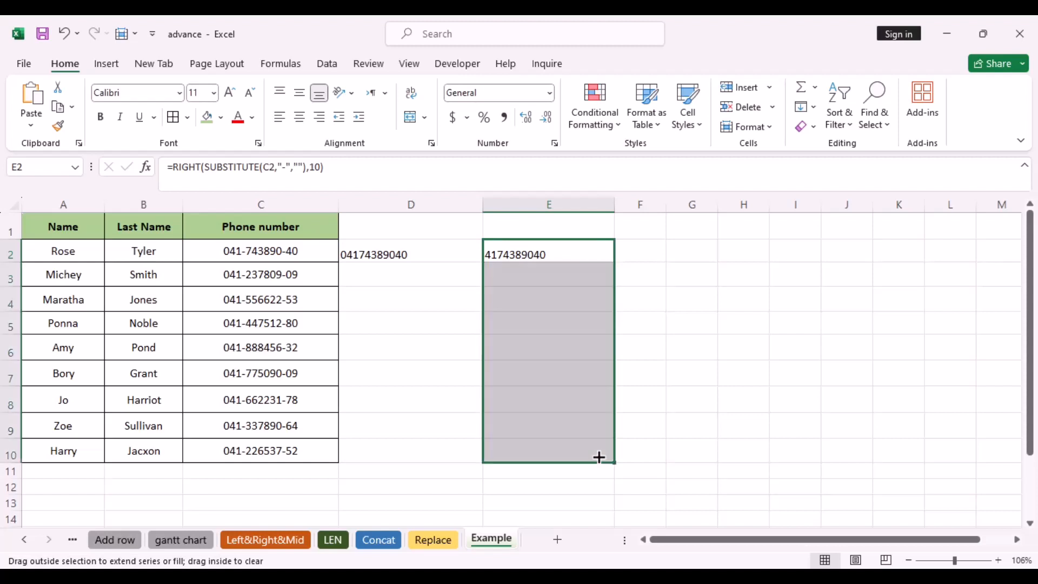